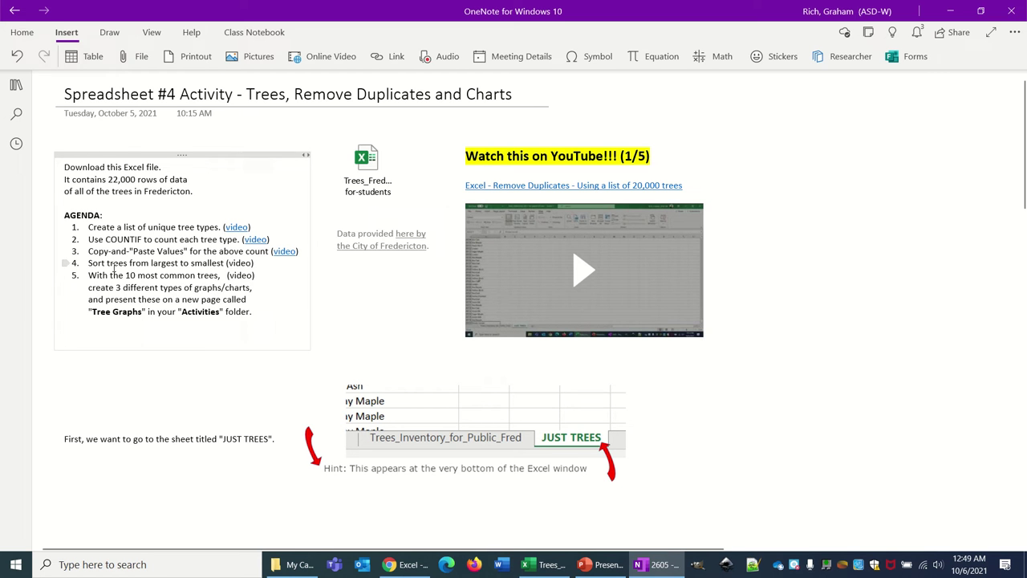
# Step: Review the agenda items on sorting trees and charting the 10 most common, then switch to the tree workbook in Excel
pyautogui.moveTo(87, 262); pyautogui.dragTo(223, 263)
pyautogui.click(275, 271)
pyautogui.click(546, 564)
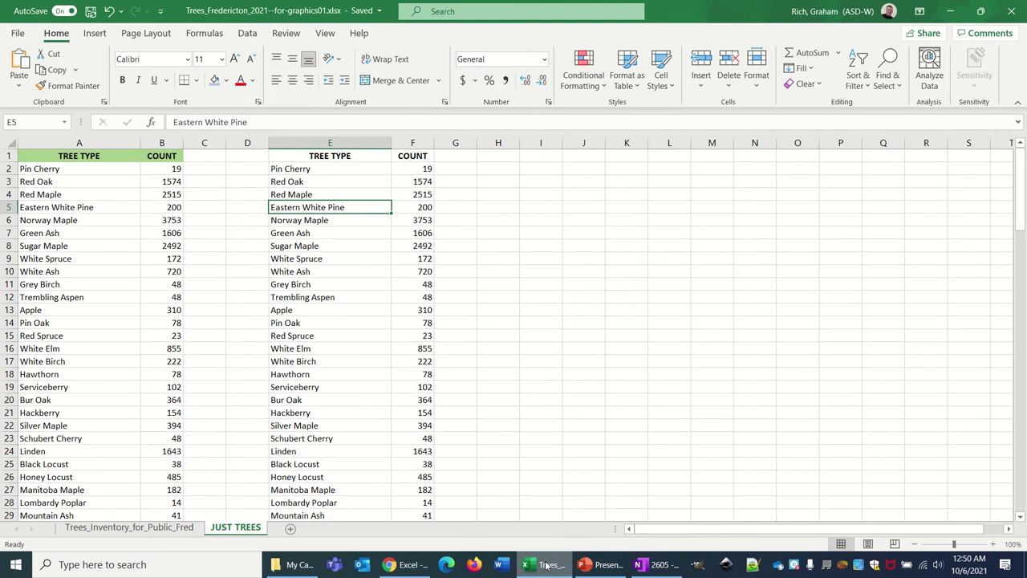
# Step: Sort the copied tree list in columns E and F by COUNT from smallest to largest
pyautogui.click(431, 196)
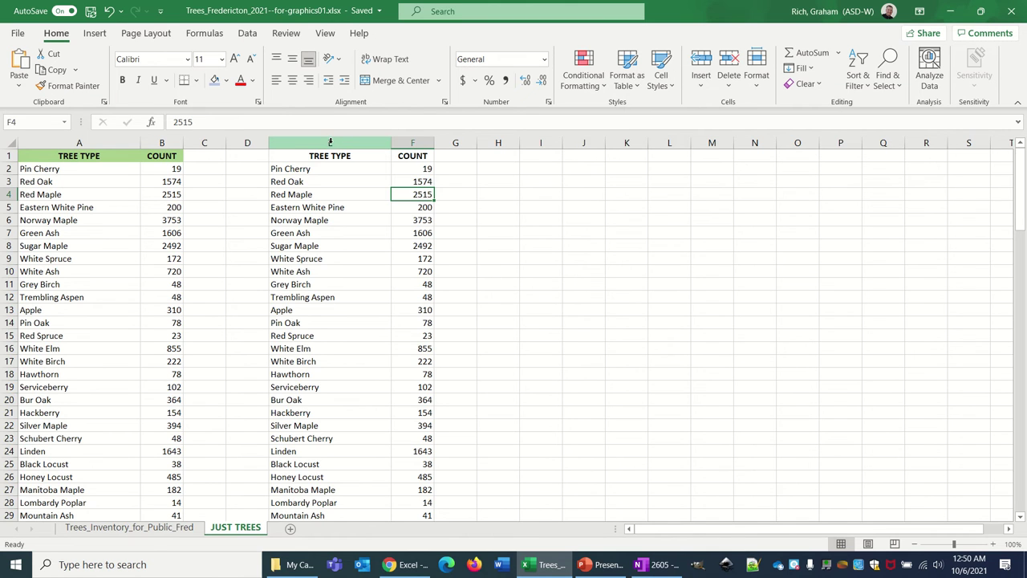
pyautogui.moveTo(329, 142); pyautogui.dragTo(418, 137)
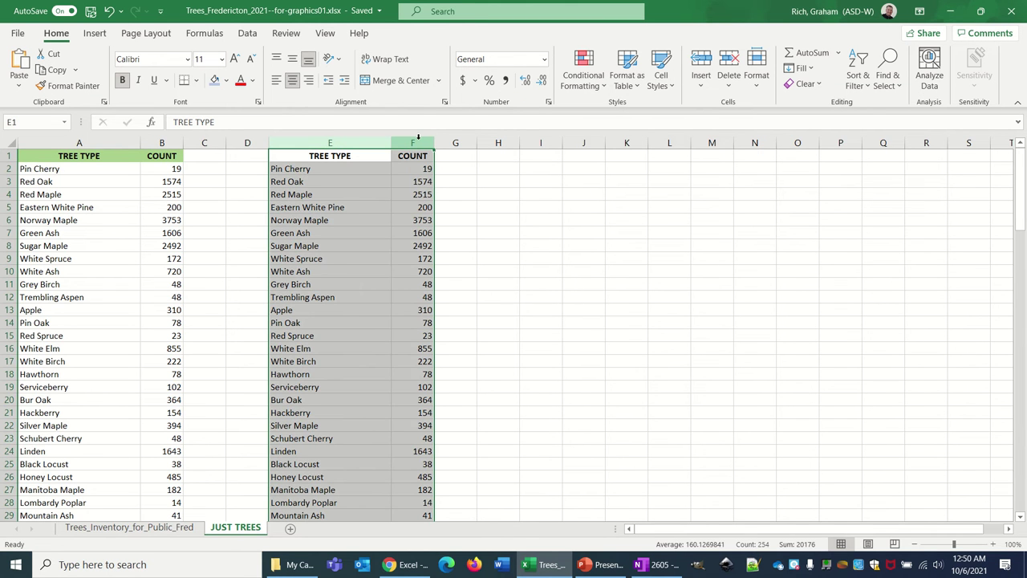
pyautogui.click(247, 36)
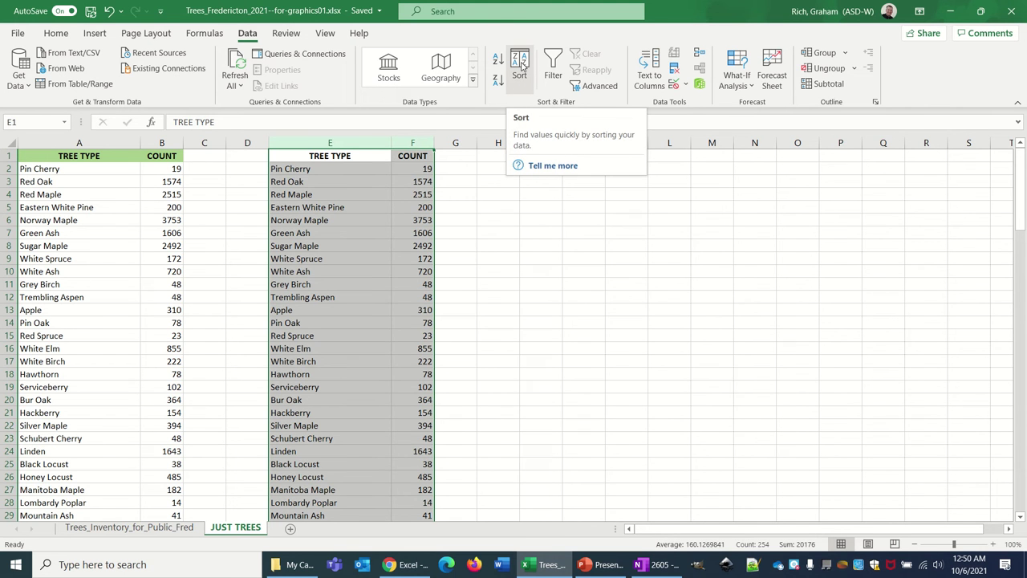
pyautogui.click(521, 65)
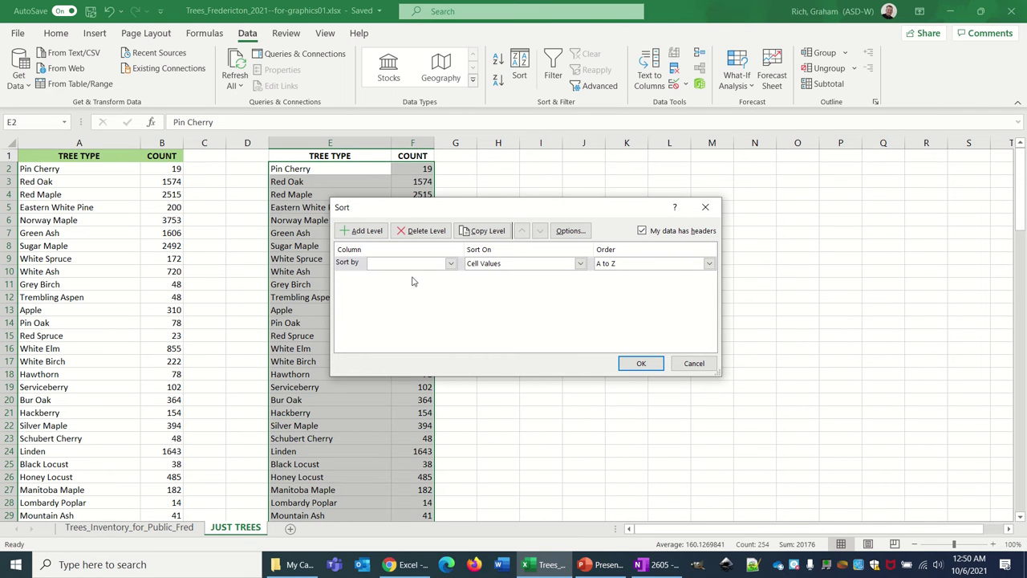
pyautogui.click(451, 264)
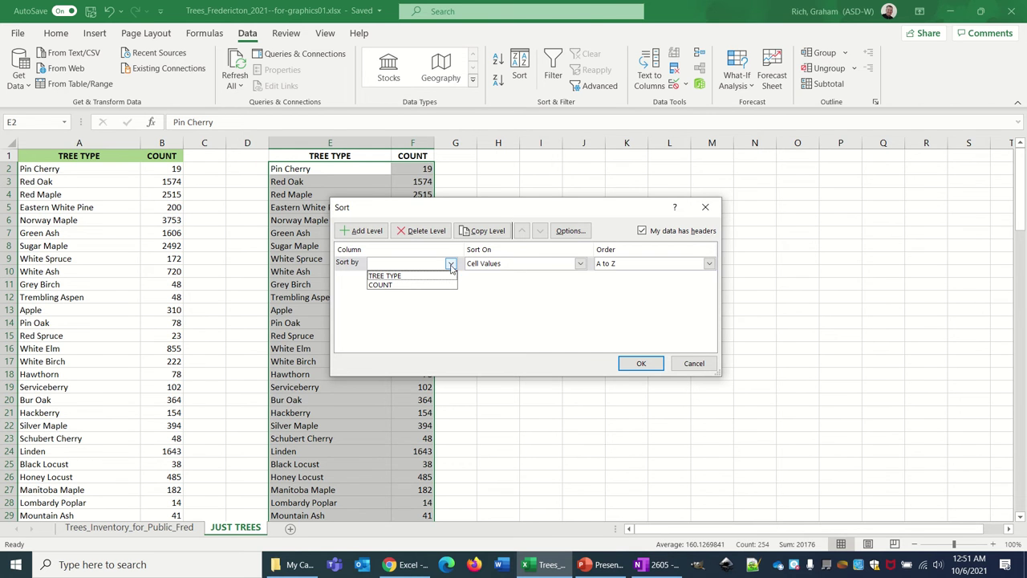
pyautogui.click(438, 286)
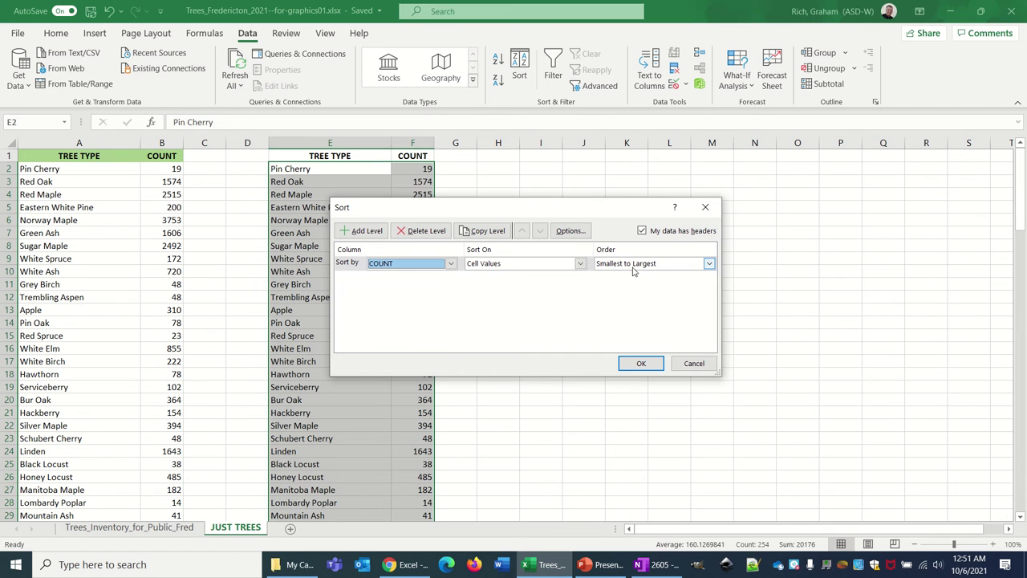
pyautogui.click(639, 364)
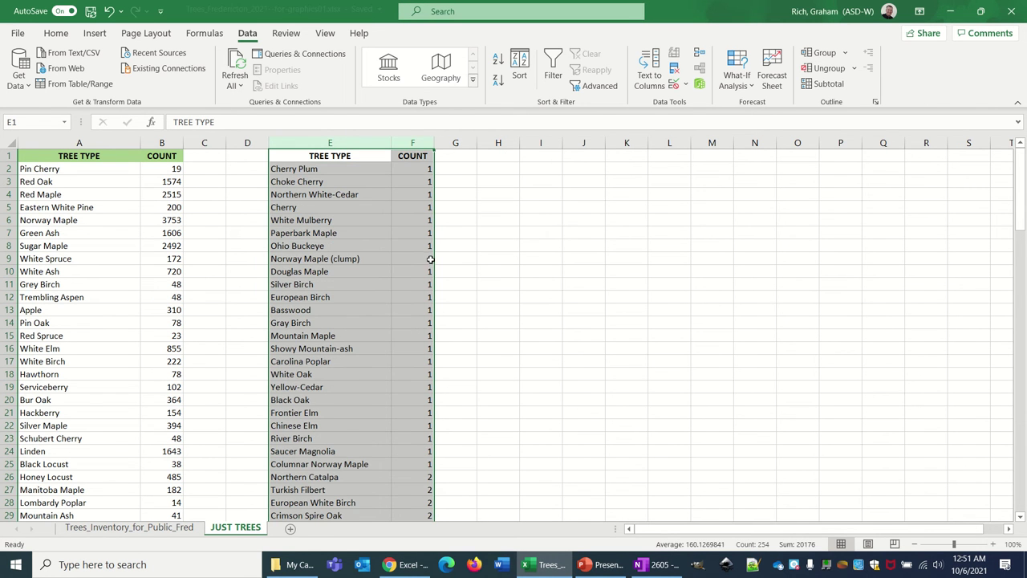
pyautogui.click(402, 245)
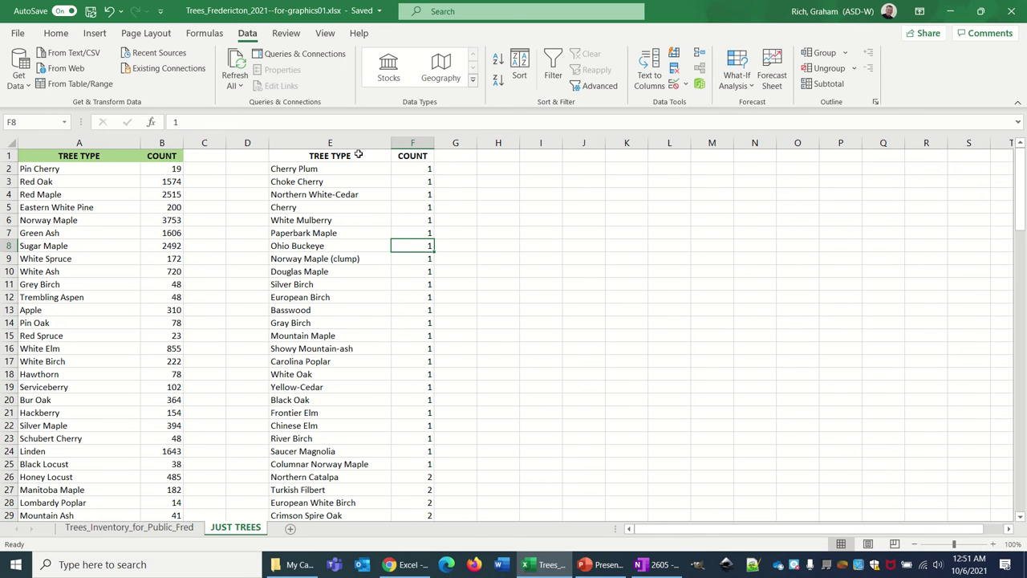
# Step: Sort columns E and F by COUNT from largest to smallest
pyautogui.moveTo(350, 142); pyautogui.dragTo(411, 142)
pyautogui.click(519, 64)
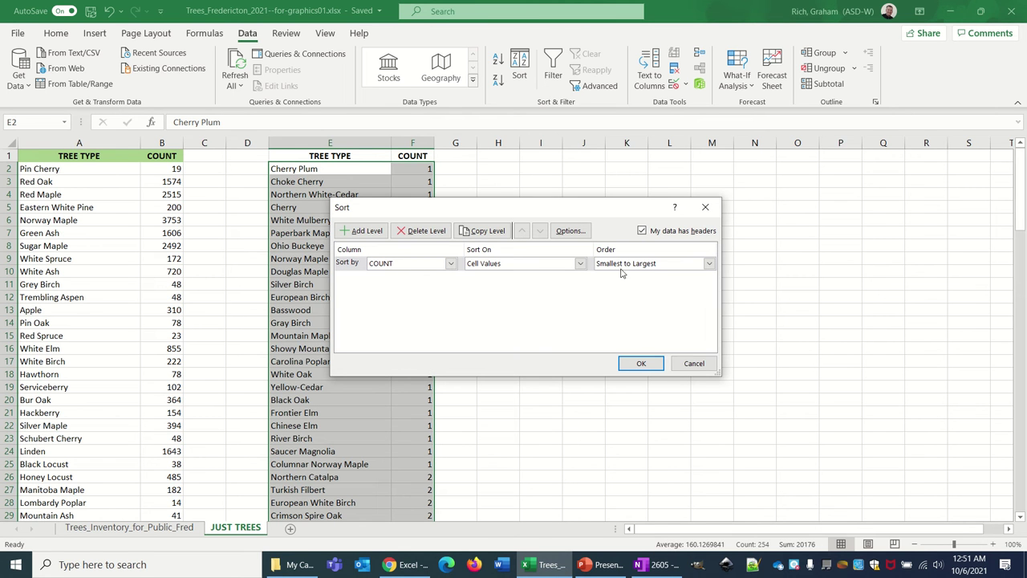
pyautogui.click(650, 265)
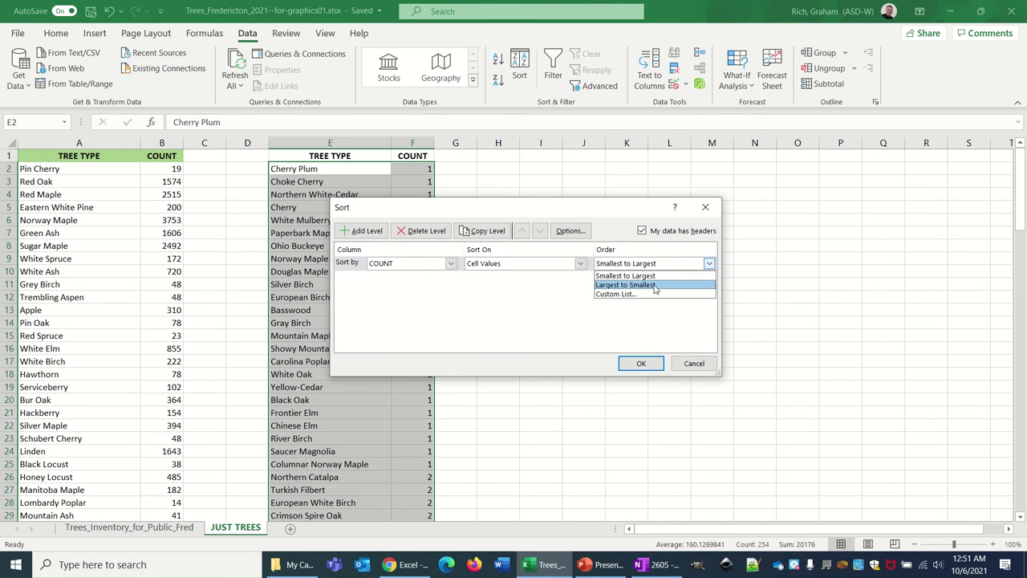
pyautogui.click(655, 285)
pyautogui.click(643, 369)
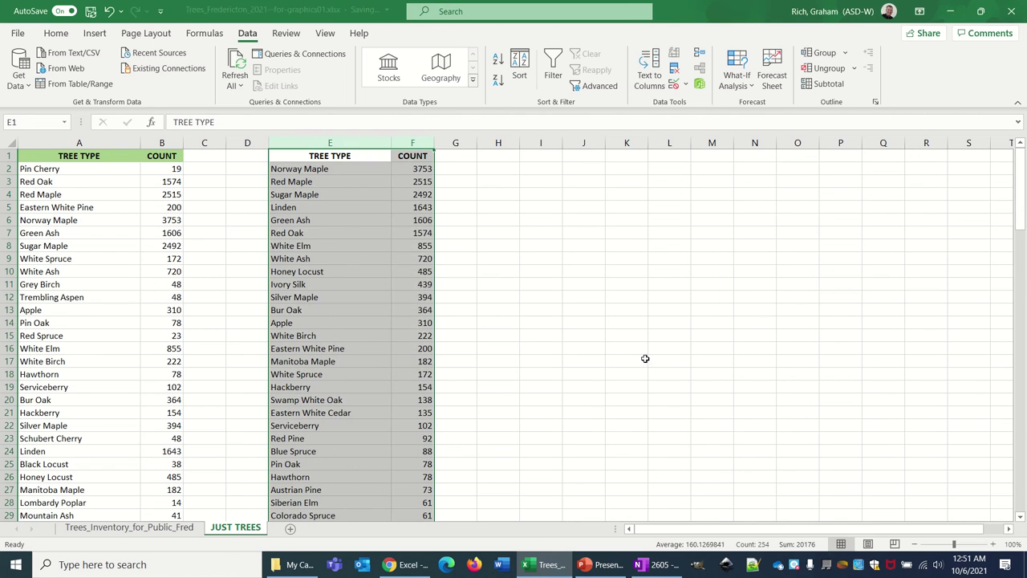
pyautogui.click(466, 187)
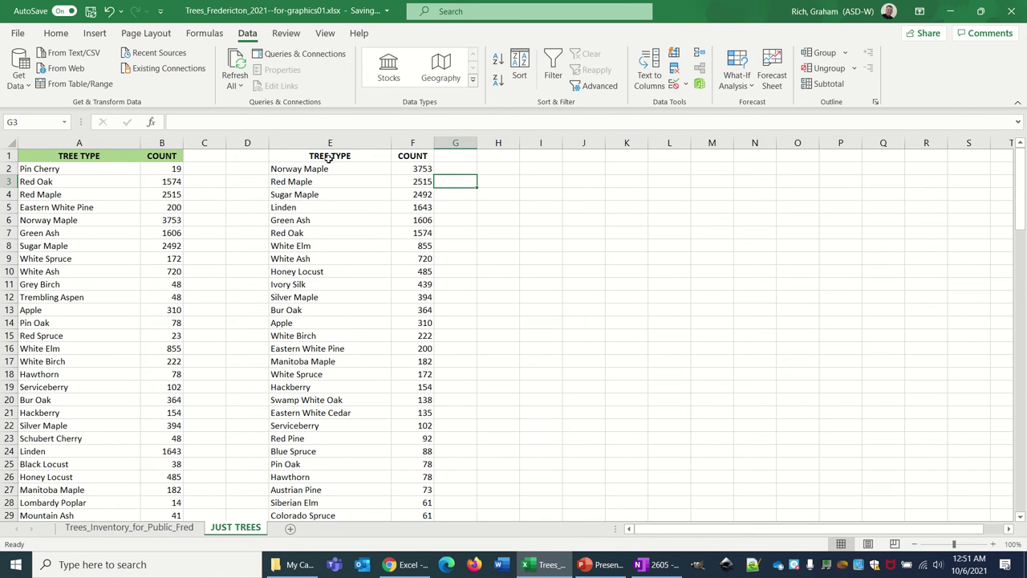
# Step: Examine the sorted list in columns E and F, from the most common tree types down to the rare ones and back to the header
pyautogui.moveTo(319, 168); pyautogui.dragTo(415, 234)
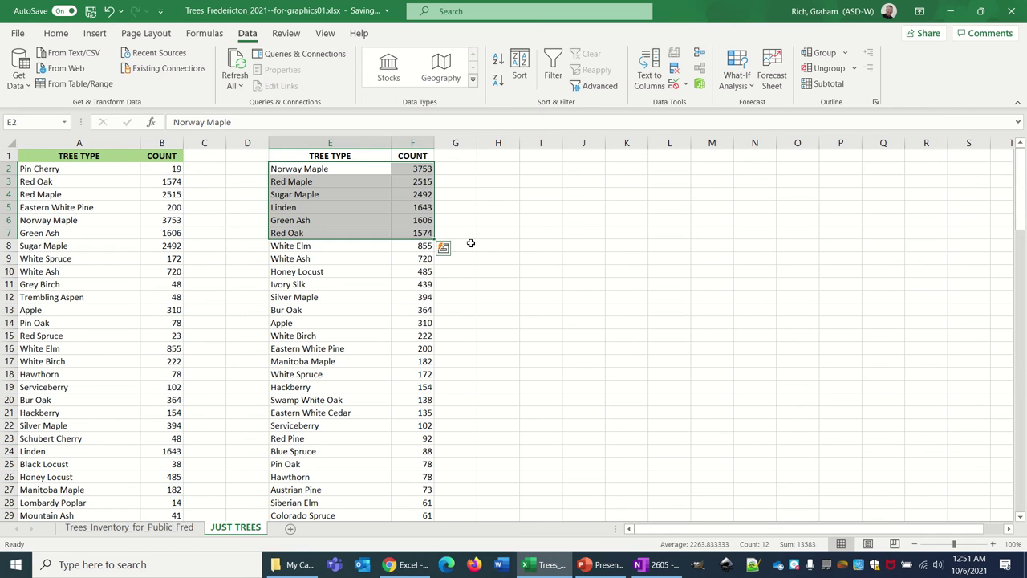
pyautogui.click(473, 191)
pyautogui.click(428, 168)
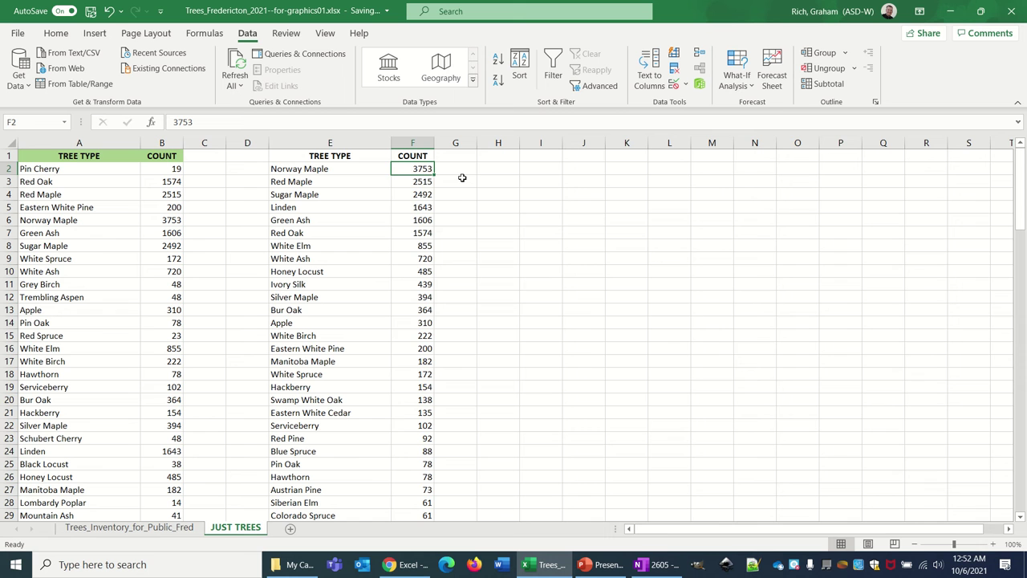
pyautogui.click(432, 183)
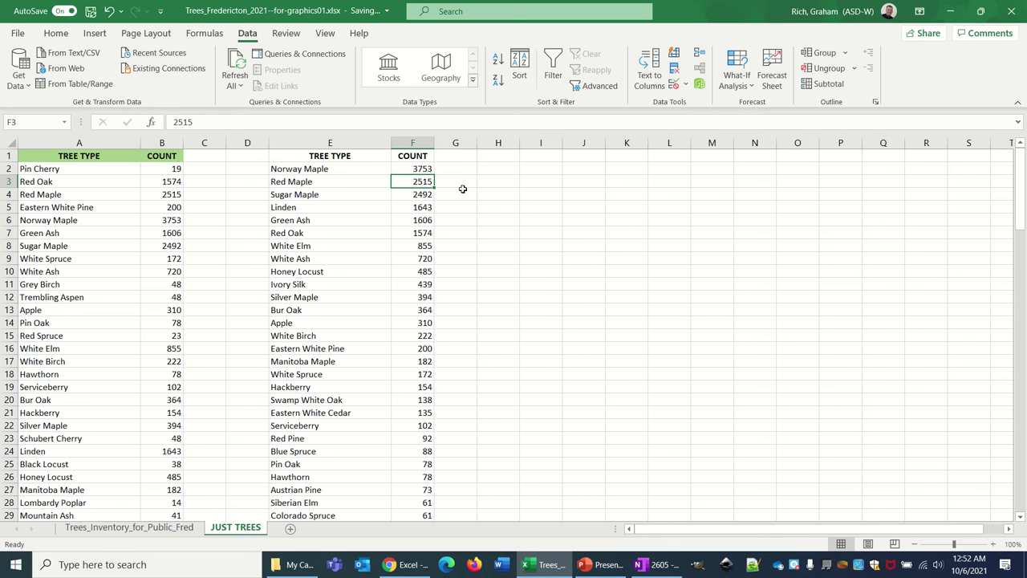
pyautogui.press('Down')
pyautogui.press('Down')
pyautogui.press('Down')
pyautogui.press('Down')
pyautogui.press('Down')
pyautogui.press('Down')
pyautogui.press('Down')
pyautogui.press('Down')
pyautogui.press('Down')
pyautogui.press('Down')
pyautogui.press('Down')
pyautogui.press('Down')
pyautogui.press('Down')
pyautogui.press('Down')
pyautogui.press('Down')
pyautogui.press('Down')
pyautogui.press('Down')
pyautogui.press('Down')
pyautogui.press('Down')
pyautogui.press('Down')
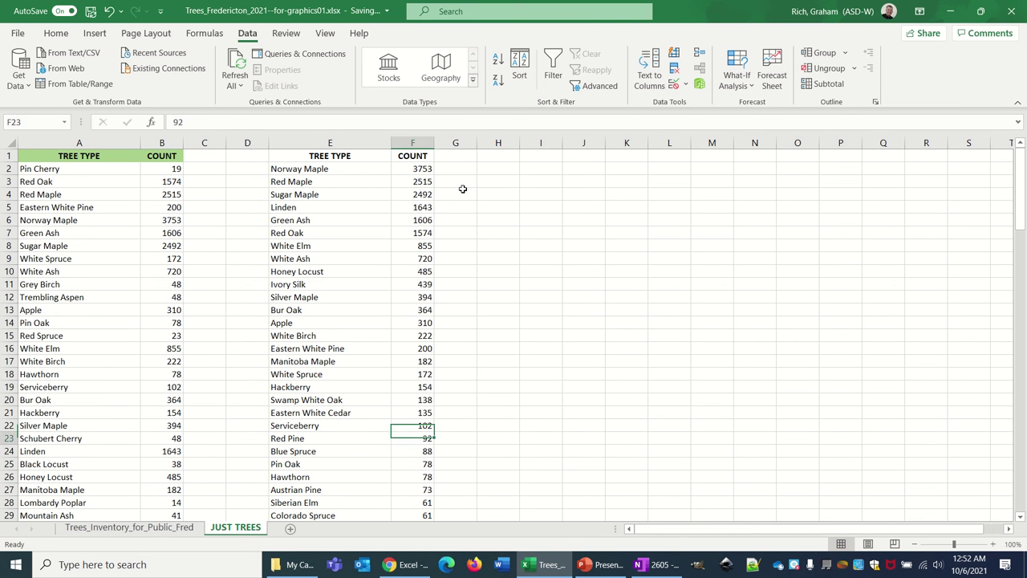
pyautogui.press('Down')
pyautogui.press('Down')
pyautogui.press('Down')
pyautogui.press('Down')
pyautogui.press('Down')
pyautogui.press('Down')
pyautogui.press('Down')
pyautogui.press('Down')
pyautogui.press('Down')
pyautogui.press('Down')
pyautogui.press('Down')
pyautogui.press('Down')
pyautogui.press('Down')
pyautogui.press('Down')
pyautogui.press('Down')
pyautogui.press('Down')
pyautogui.press('Down')
pyautogui.press('Down')
pyautogui.press('Down')
pyautogui.press('Down')
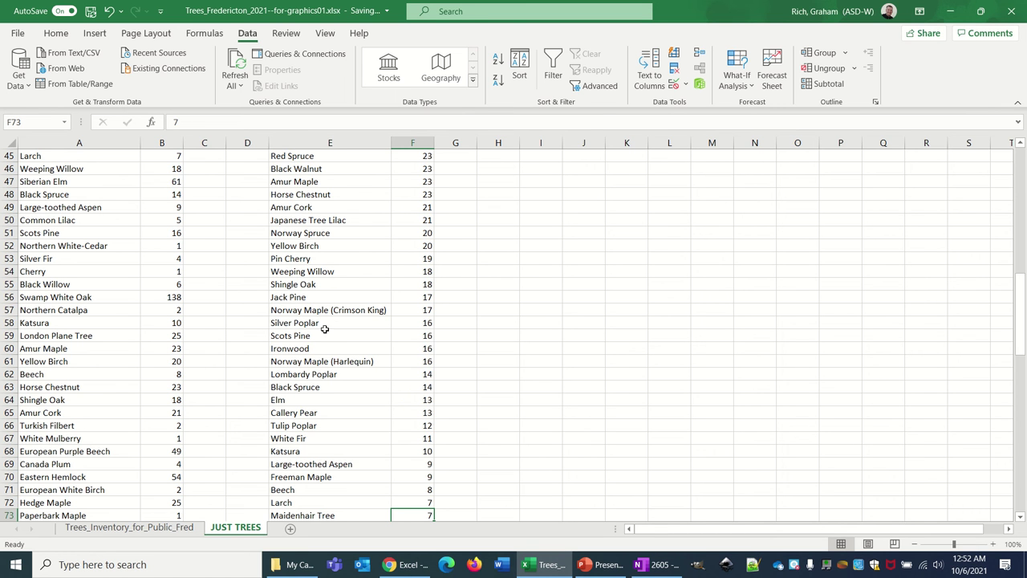
pyautogui.click(420, 295)
pyautogui.press('Up')
pyautogui.press('Up')
pyautogui.press('Up')
pyautogui.press('Up')
pyautogui.press('Up')
pyautogui.press('Up')
pyautogui.press('Up')
pyautogui.press('Up')
pyautogui.press('Up')
pyautogui.press('Up')
pyautogui.press('Up')
pyautogui.press('Up')
pyautogui.press('Up')
pyautogui.press('Up')
pyautogui.press('Up')
pyautogui.press('Up')
pyautogui.press('Up')
pyautogui.press('Up')
pyautogui.press('Up')
pyautogui.press('Up')
pyautogui.press('Up')
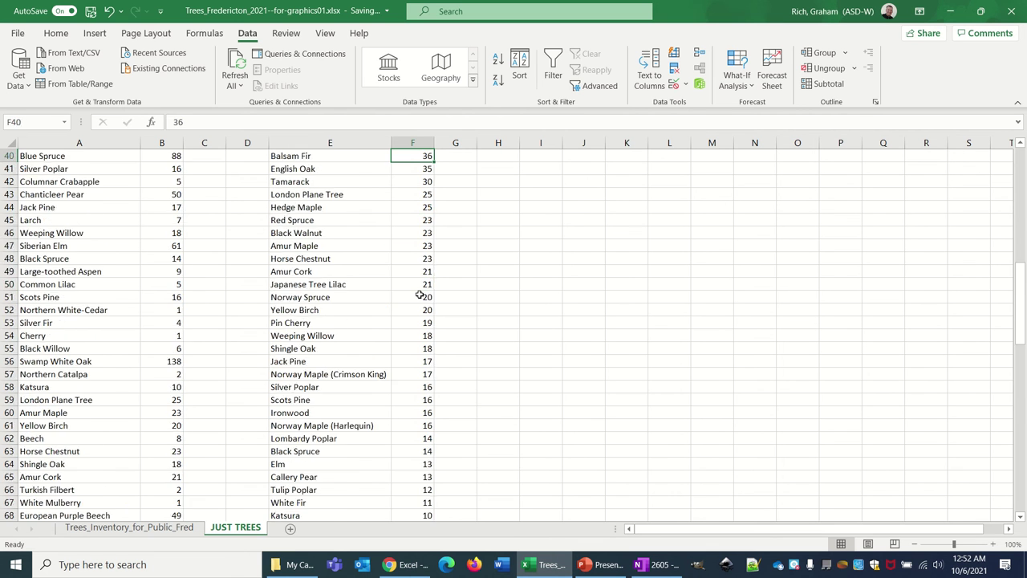
pyautogui.press('Up')
pyautogui.press('Up')
pyautogui.press('Up')
pyautogui.press('Up')
pyautogui.press('Up')
pyautogui.press('Up')
pyautogui.press('Up')
pyautogui.press('Up')
pyautogui.press('Up')
pyautogui.press('Up')
pyautogui.press('Up')
pyautogui.press('Up')
pyautogui.press('Up')
pyautogui.press('Up')
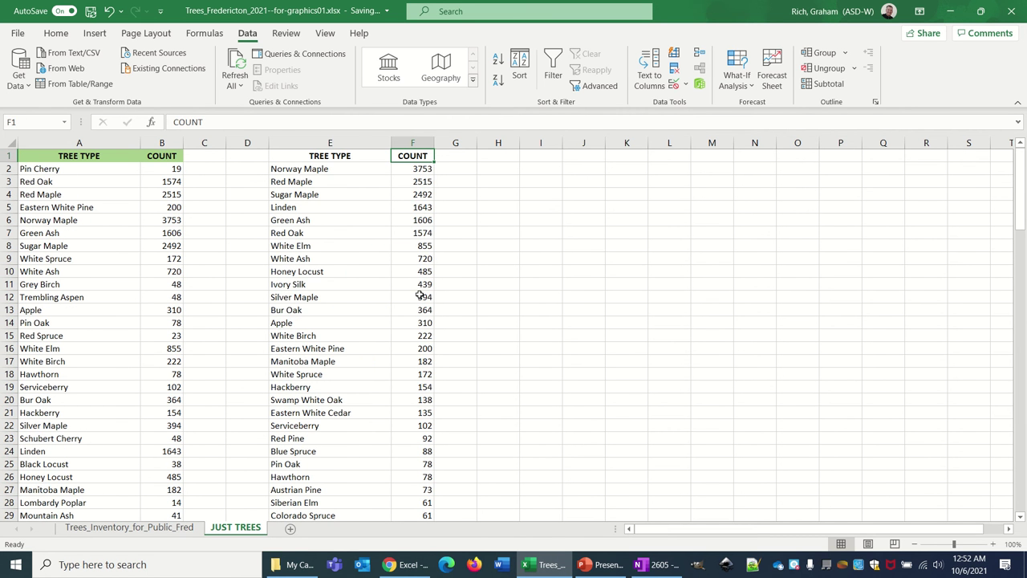
# Step: Re-sort columns E and F with a second sort level on TREE TYPE from A to Z beneath COUNT
pyautogui.click(353, 141)
pyautogui.moveTo(385, 143); pyautogui.dragTo(410, 141)
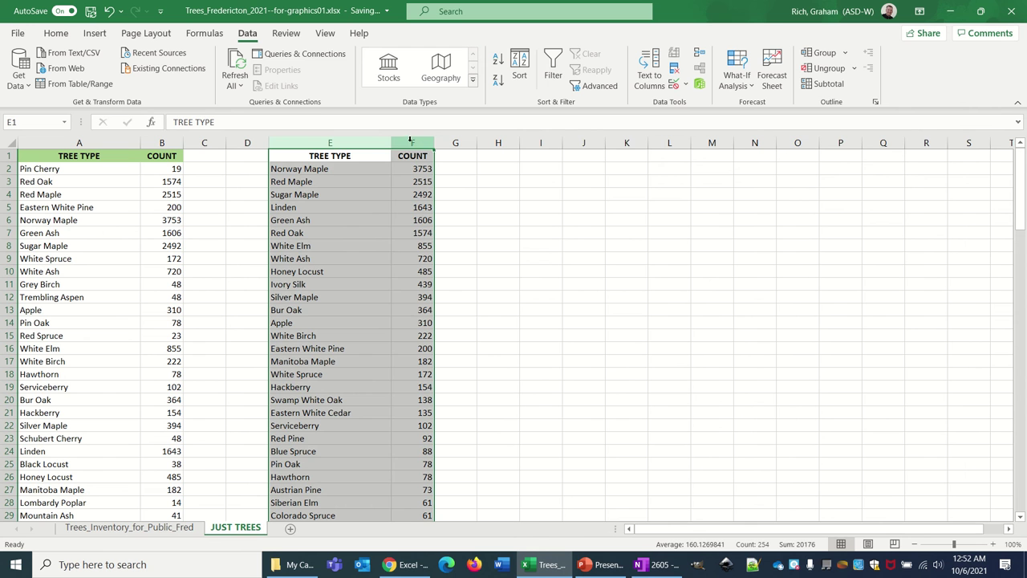
pyautogui.click(519, 72)
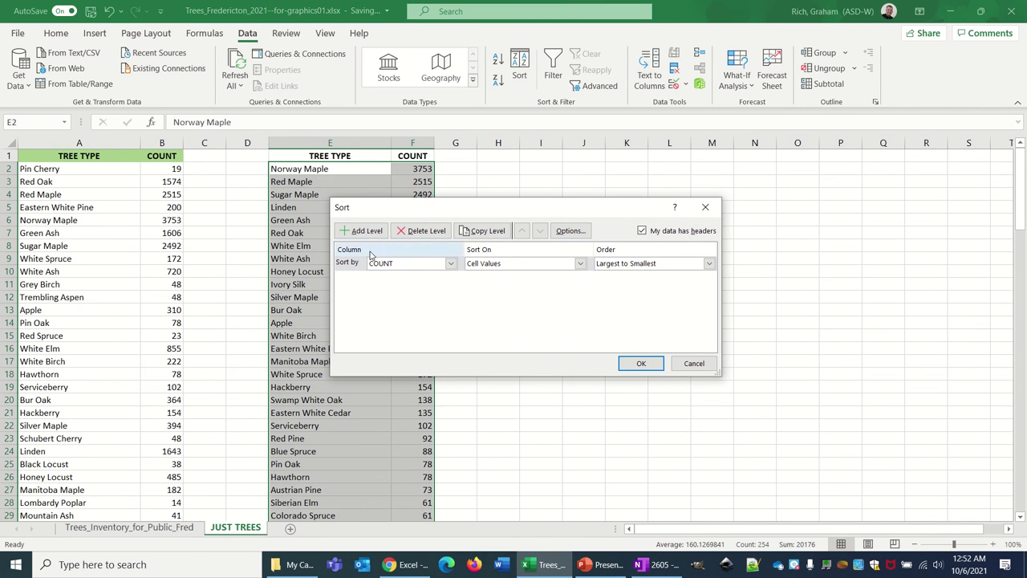
pyautogui.click(366, 232)
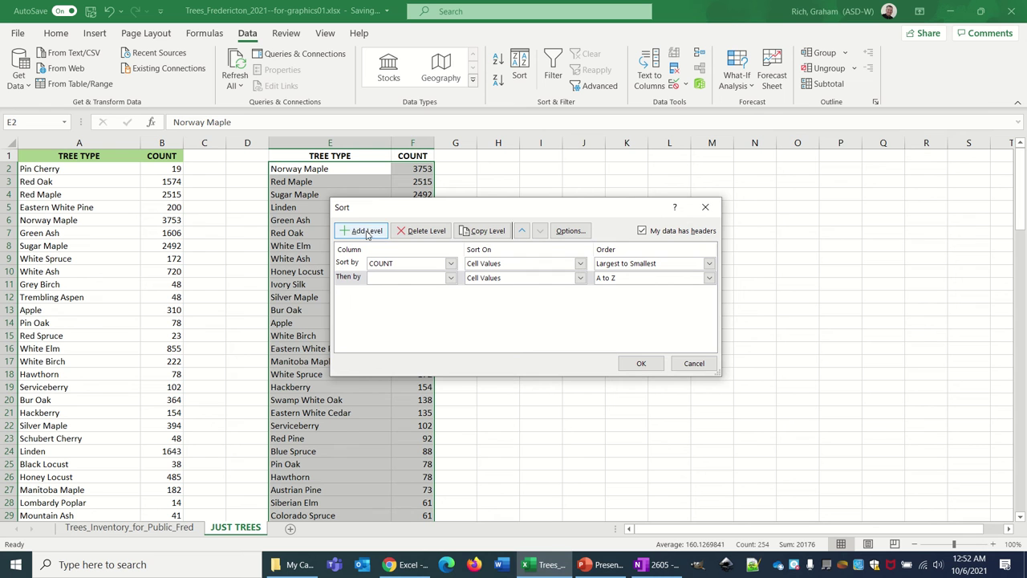
pyautogui.click(406, 278)
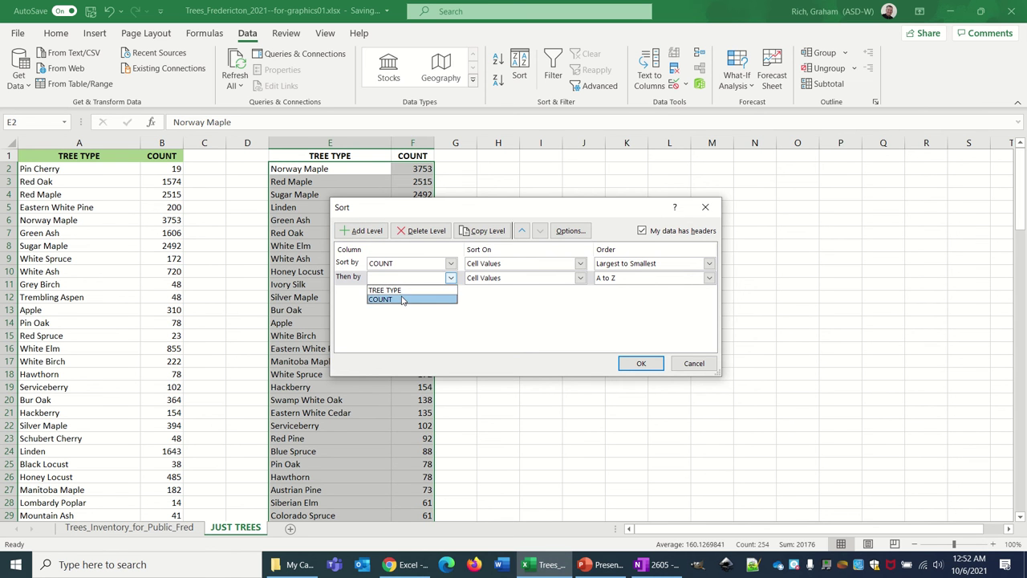
pyautogui.click(404, 291)
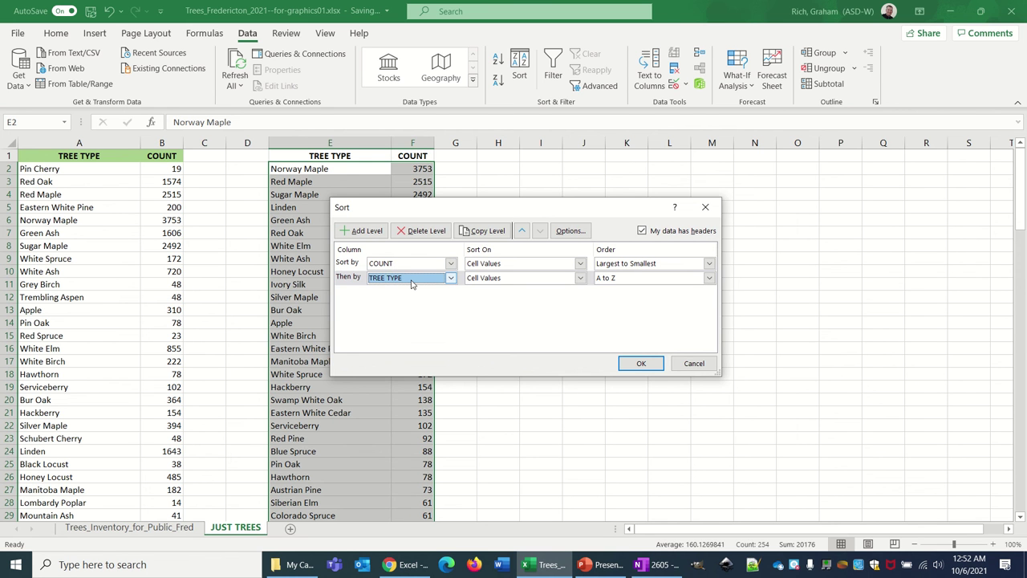
pyautogui.click(640, 365)
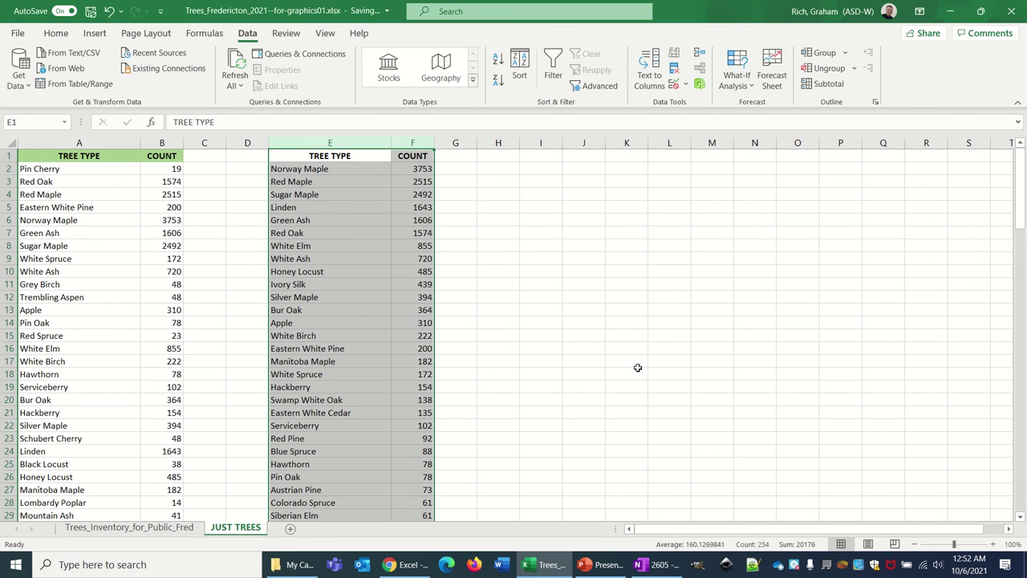
# Step: Check the alphabetical order of tree types that share the same count, including the rows with a count of 16
pyautogui.click(416, 413)
pyautogui.press('Down')
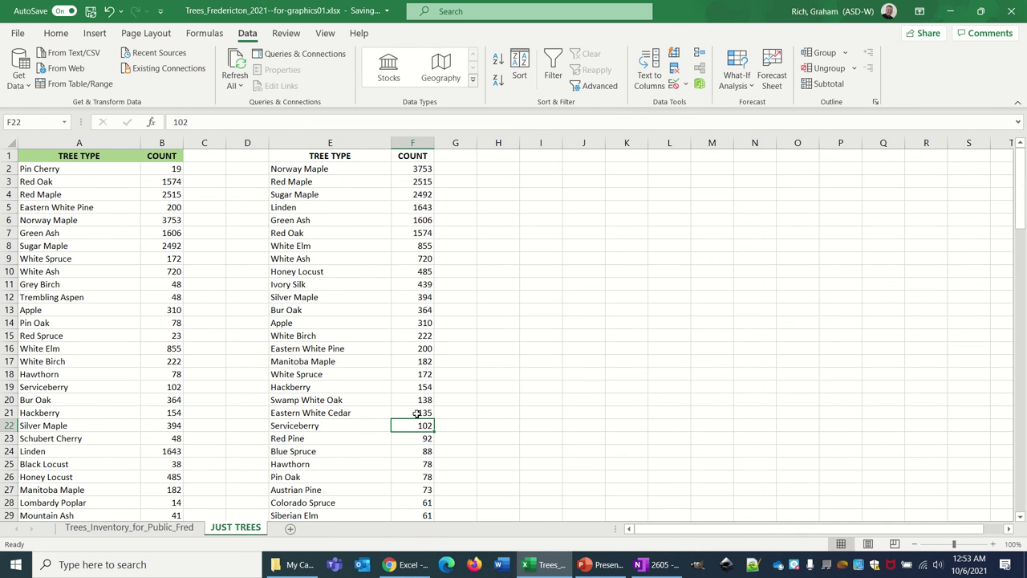
pyautogui.press('Down')
pyautogui.press('Down')
pyautogui.press('Down')
pyautogui.press('Down')
pyautogui.press('Down')
pyautogui.press('Down')
pyautogui.press('Down')
pyautogui.press('Down')
pyautogui.press('Down')
pyautogui.press('Down')
pyautogui.press('Down')
pyautogui.press('Down')
pyautogui.press('Down')
pyautogui.press('Down')
pyautogui.press('Down')
pyautogui.press('Down')
pyautogui.press('Down')
pyautogui.press('Down')
pyautogui.press('Down')
pyautogui.press('Down')
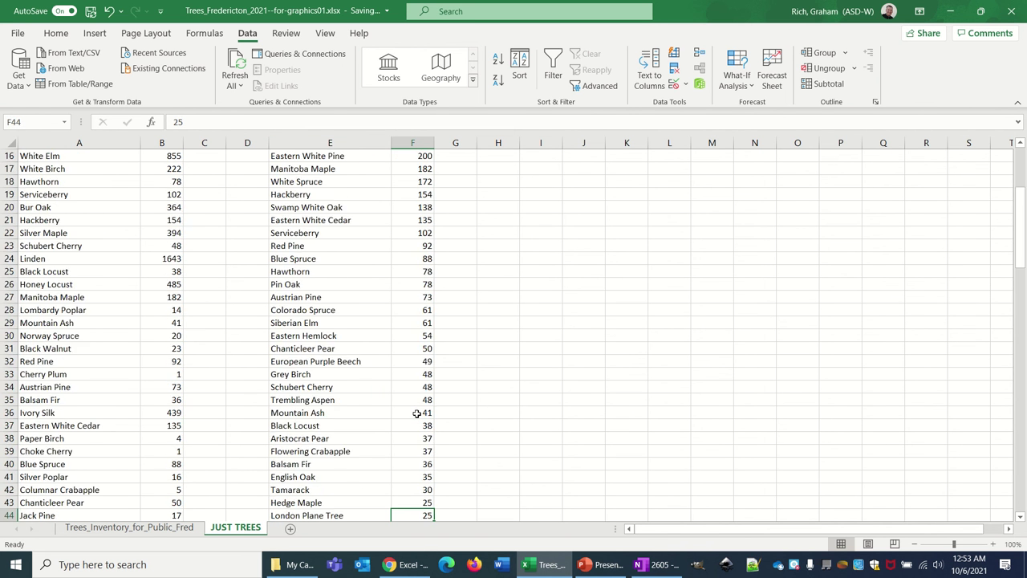
pyautogui.press('Down')
pyautogui.press('Down')
pyautogui.press('Down')
pyautogui.press('Down')
pyautogui.press('Down')
pyautogui.press('Down')
pyautogui.press('Down')
pyautogui.press('Down')
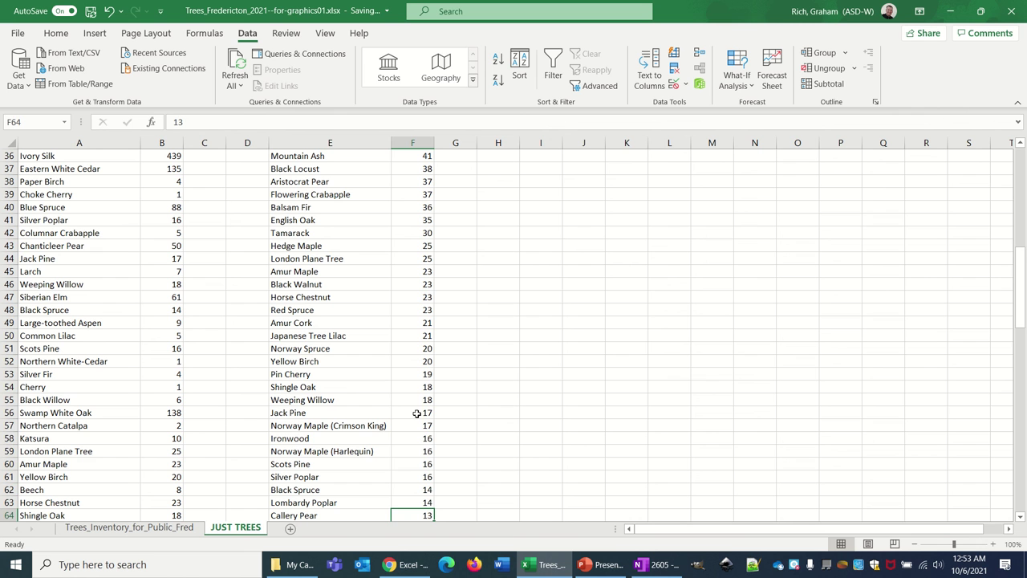
pyautogui.moveTo(422, 440); pyautogui.dragTo(374, 475)
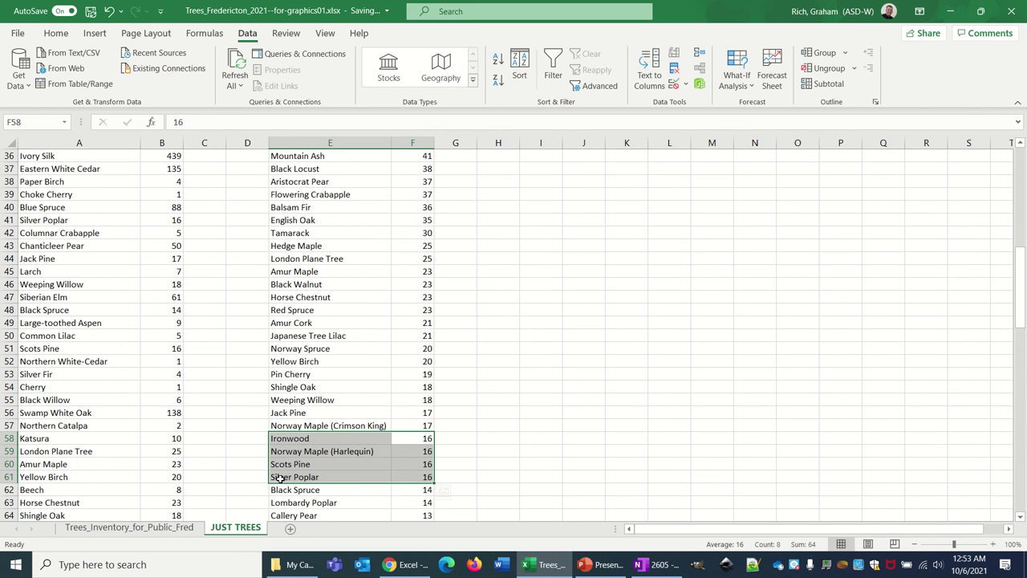
pyautogui.click(410, 383)
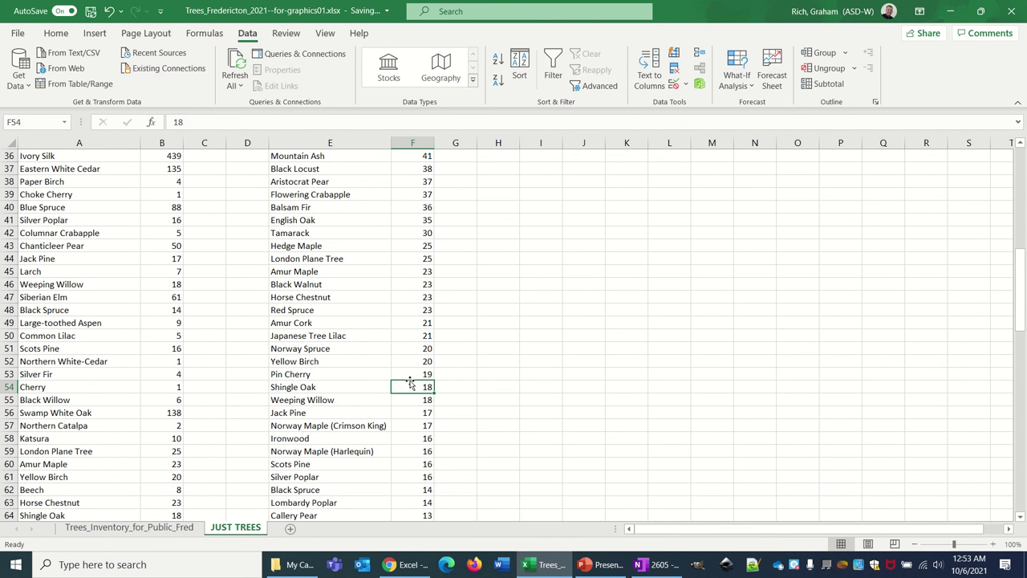
pyautogui.press('Up')
pyautogui.press('Down')
pyautogui.press('Down')
pyautogui.press('Down')
pyautogui.press('Down')
pyautogui.press('Down')
pyautogui.press('Down')
pyautogui.press('Down')
pyautogui.press('Down')
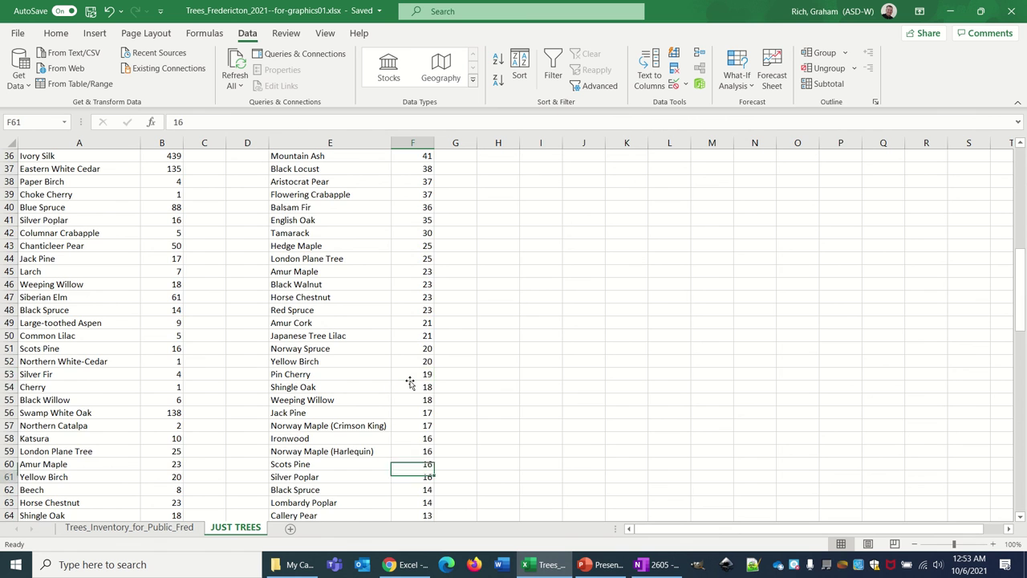
# Step: Review the tie ordering among the low-count tree types in columns E and F down to about row 100, and return to the COUNT header
pyautogui.press('Down')
pyautogui.press('Down')
pyautogui.press('Down')
pyautogui.press('Down')
pyautogui.press('Down')
pyautogui.press('Down')
pyautogui.press('Down')
pyautogui.press('Down')
pyautogui.press('Down')
pyautogui.press('Down')
pyautogui.press('Down')
pyautogui.press('Down')
pyautogui.press('Down')
pyautogui.press('Down')
pyautogui.press('Down')
pyautogui.press('Down')
pyautogui.press('Down')
pyautogui.press('Down')
pyautogui.press('Down')
pyautogui.press('Down')
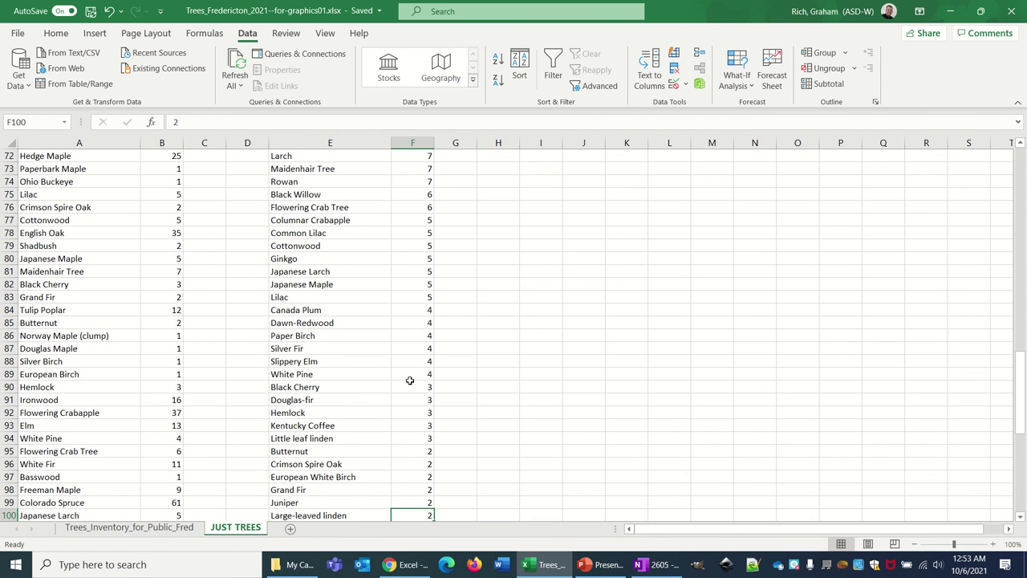
pyautogui.press('Up')
pyautogui.press('Up')
pyautogui.press('Up')
pyautogui.press('Up')
pyautogui.press('Up')
pyautogui.press('Up')
pyautogui.press('Up')
pyautogui.press('Up')
pyautogui.press('Up')
pyautogui.press('Up')
pyautogui.press('Up')
pyautogui.press('Up')
pyautogui.press('Up')
pyautogui.press('Up')
pyautogui.press('Up')
pyautogui.press('Up')
pyautogui.press('Up')
pyautogui.press('Up')
pyautogui.press('Up')
pyautogui.press('Up')
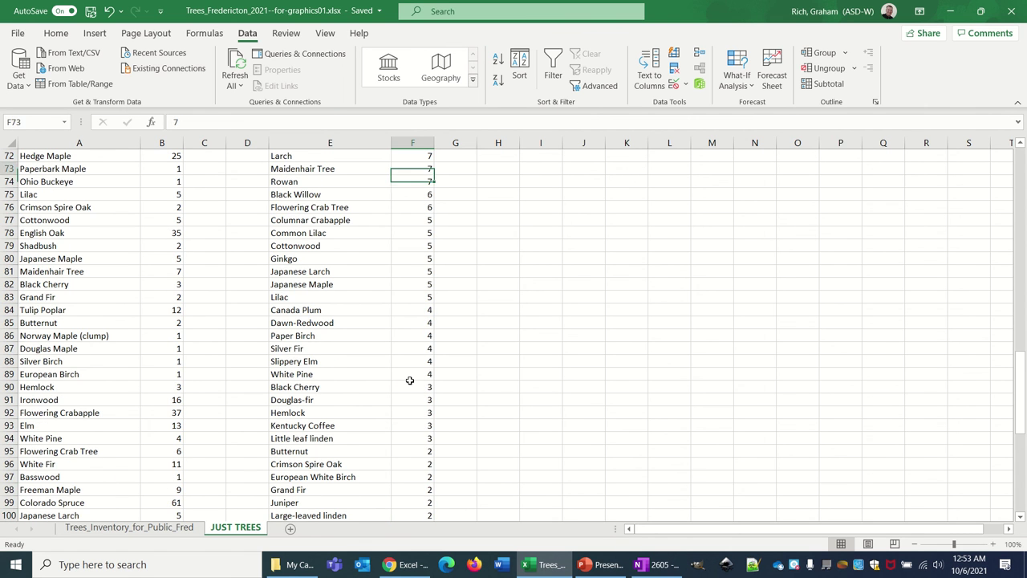
pyautogui.press('Up')
pyautogui.press('Up')
pyautogui.press('Up')
pyautogui.press('Up')
pyautogui.press('Up')
pyautogui.press('Up')
pyautogui.press('Up')
pyautogui.press('Up')
pyautogui.press('Up')
pyautogui.press('Up')
pyautogui.press('Up')
pyautogui.press('Up')
pyautogui.press('Up')
pyautogui.press('Up')
pyautogui.press('Up')
pyautogui.press('Up')
pyautogui.press('Up')
pyautogui.press('Up')
pyautogui.press('Up')
pyautogui.press('Up')
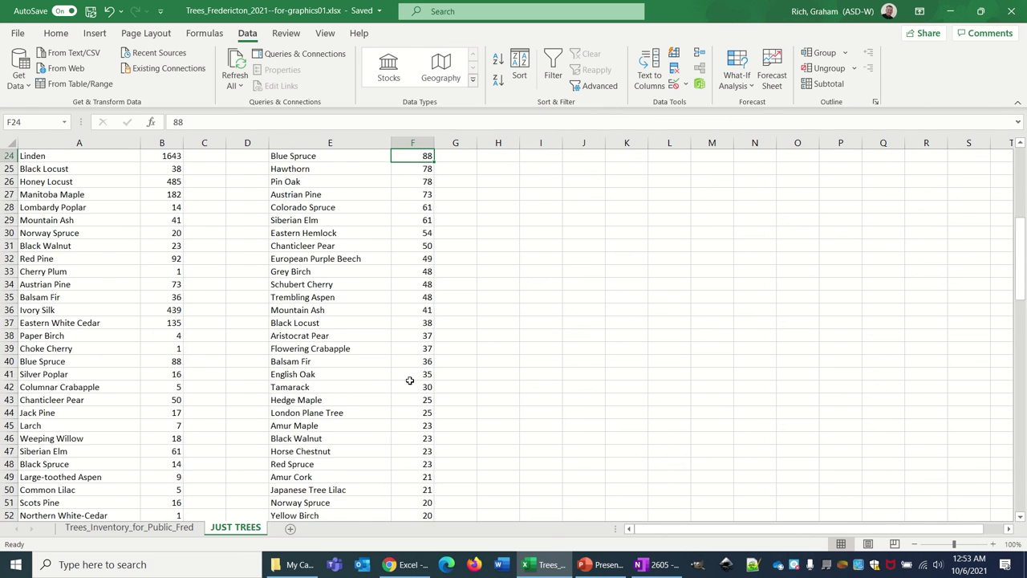
pyautogui.press('Up')
pyautogui.press('Up')
pyautogui.press('Up')
pyautogui.press('Up')
pyautogui.press('Up')
pyautogui.press('Up')
pyautogui.press('Up')
pyautogui.press('Up')
pyautogui.press('Up')
pyautogui.press('Up')
pyautogui.press('Up')
pyautogui.press('Up')
pyautogui.press('Up')
pyautogui.press('Up')
pyautogui.press('Up')
pyautogui.press('Up')
pyautogui.press('Up')
pyautogui.press('Up')
pyautogui.press('Up')
pyautogui.press('Up')
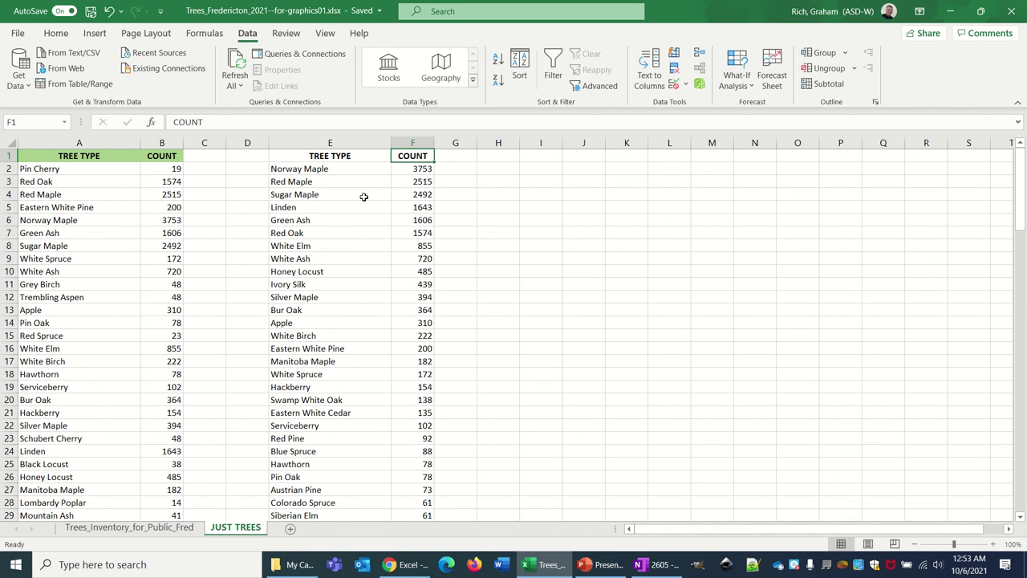
# Step: Fill the TREE TYPE and COUNT header cells E1:F1 with a light blue theme color
pyautogui.click(343, 157)
pyautogui.moveTo(388, 160); pyautogui.dragTo(405, 162)
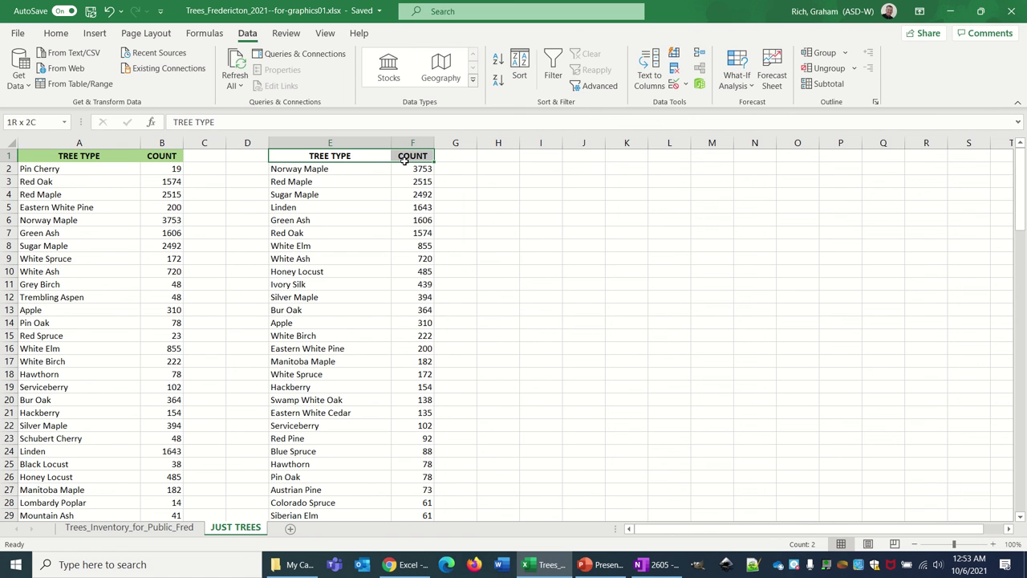
pyautogui.click(57, 34)
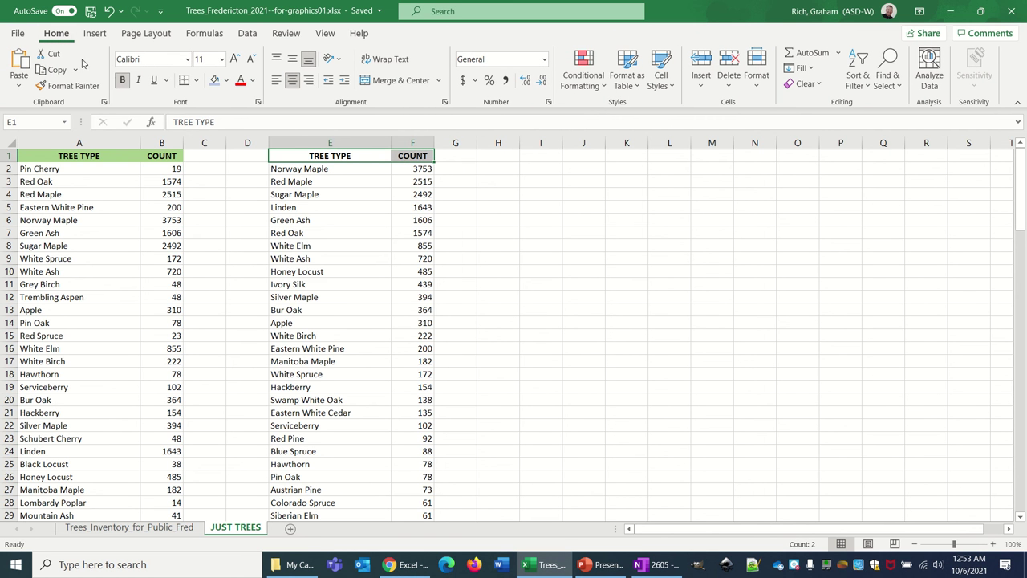
pyautogui.click(227, 86)
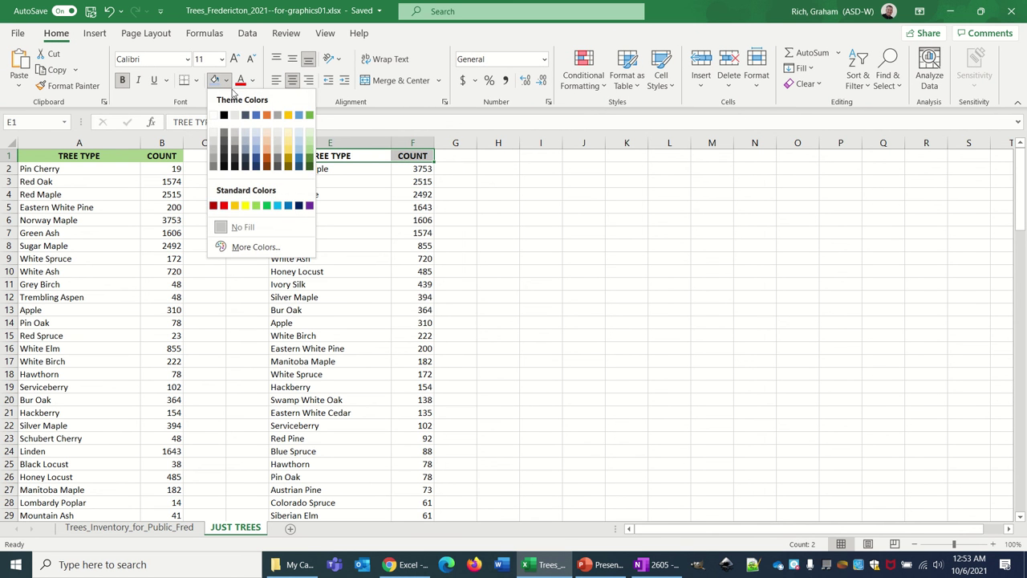
pyautogui.click(264, 145)
pyautogui.click(352, 213)
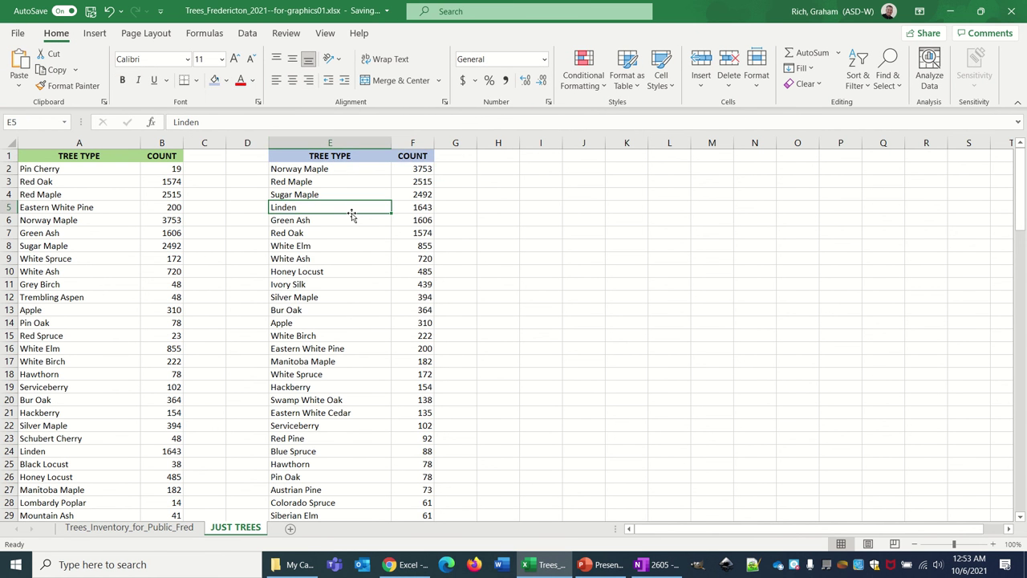